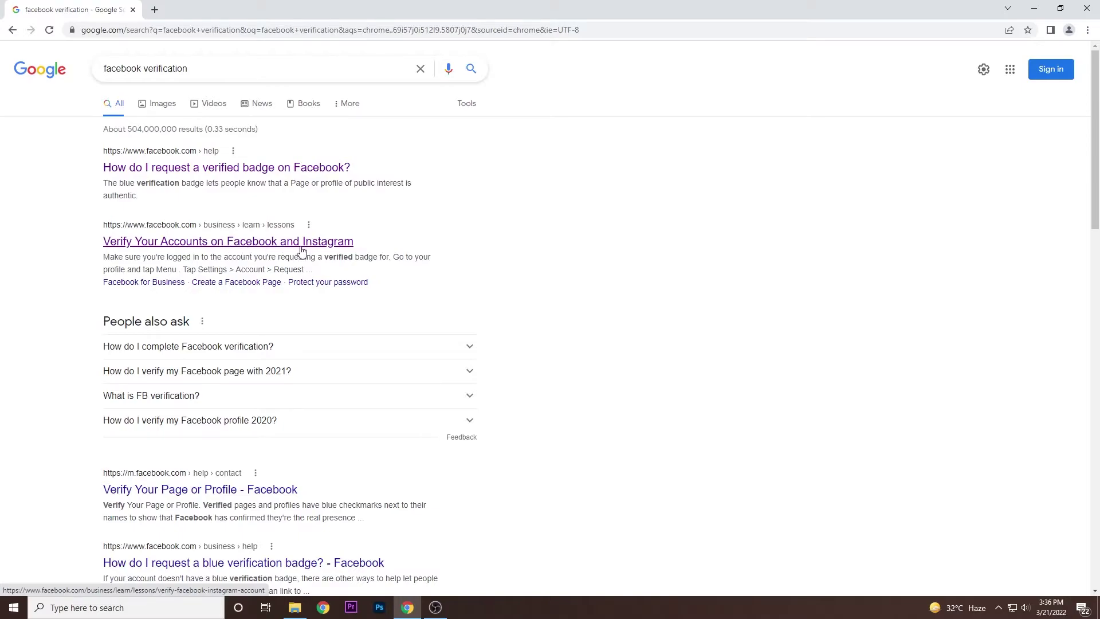
- Open the "Verify Your Accounts on Facebook and Instagram" result and mark the Authentic, Complete, Unique and Notable eligibility requirements
left_click(274, 247)
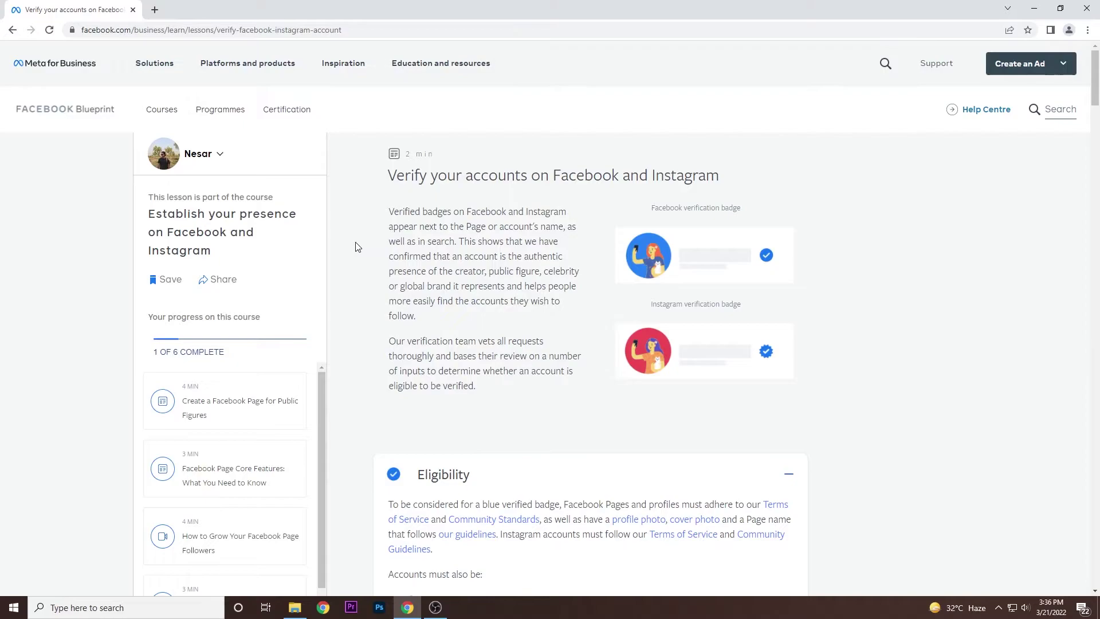
scroll(355, 246, "down", 4)
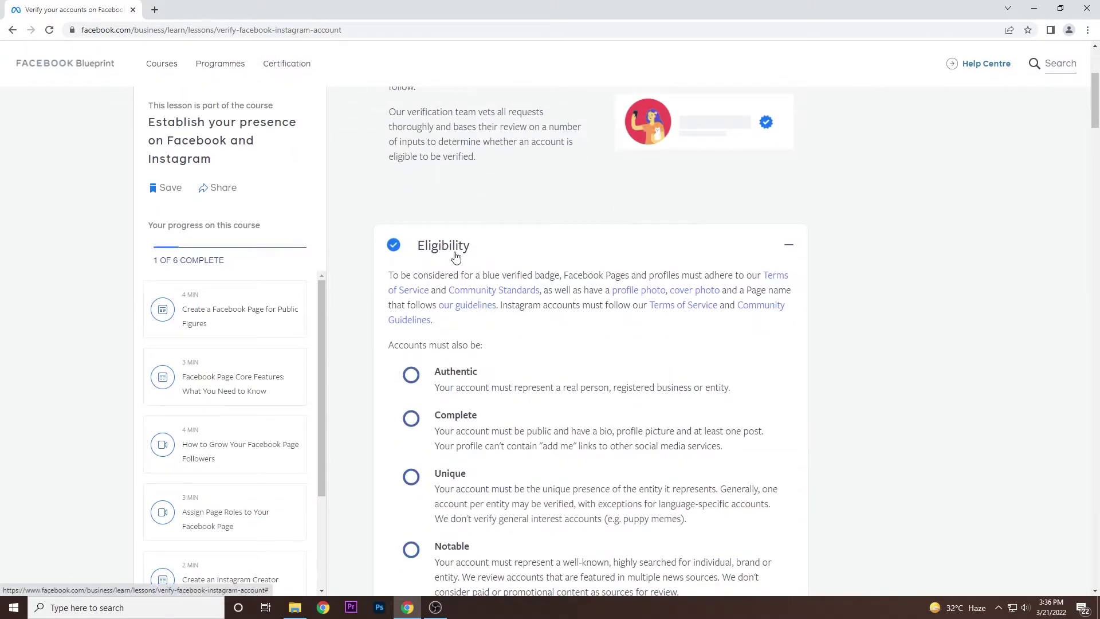
scroll(506, 294, "down", 1)
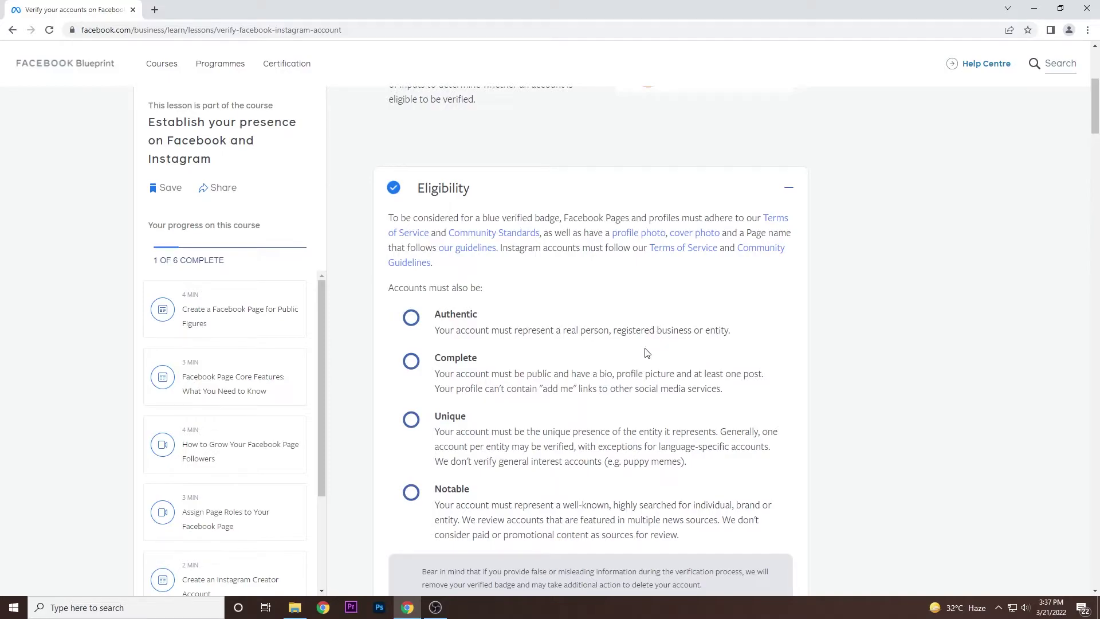
left_click(411, 318)
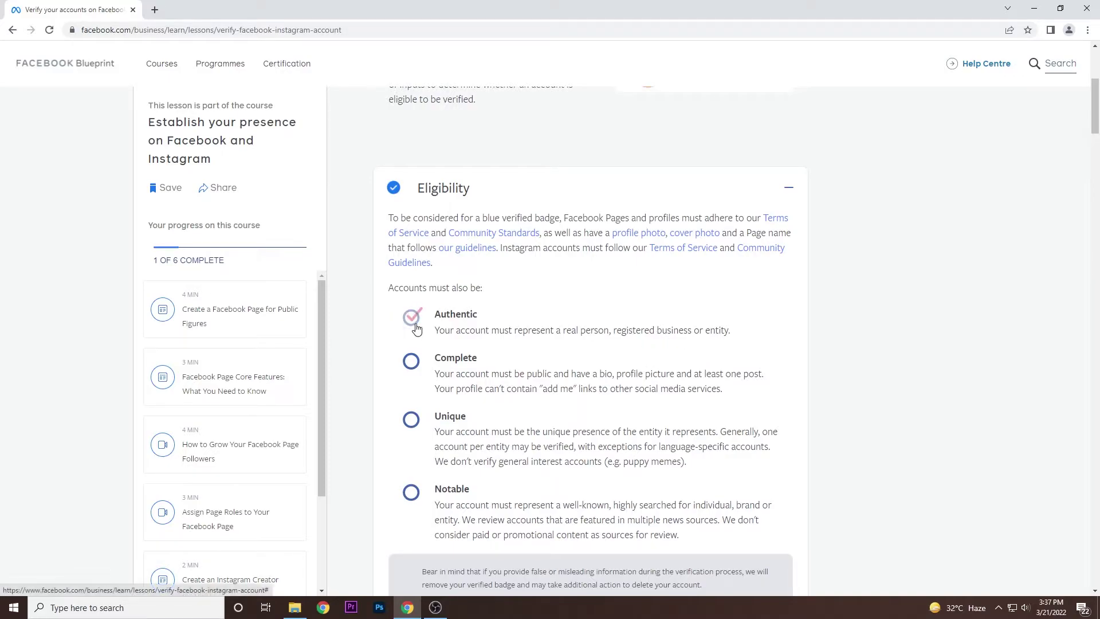
left_click(414, 364)
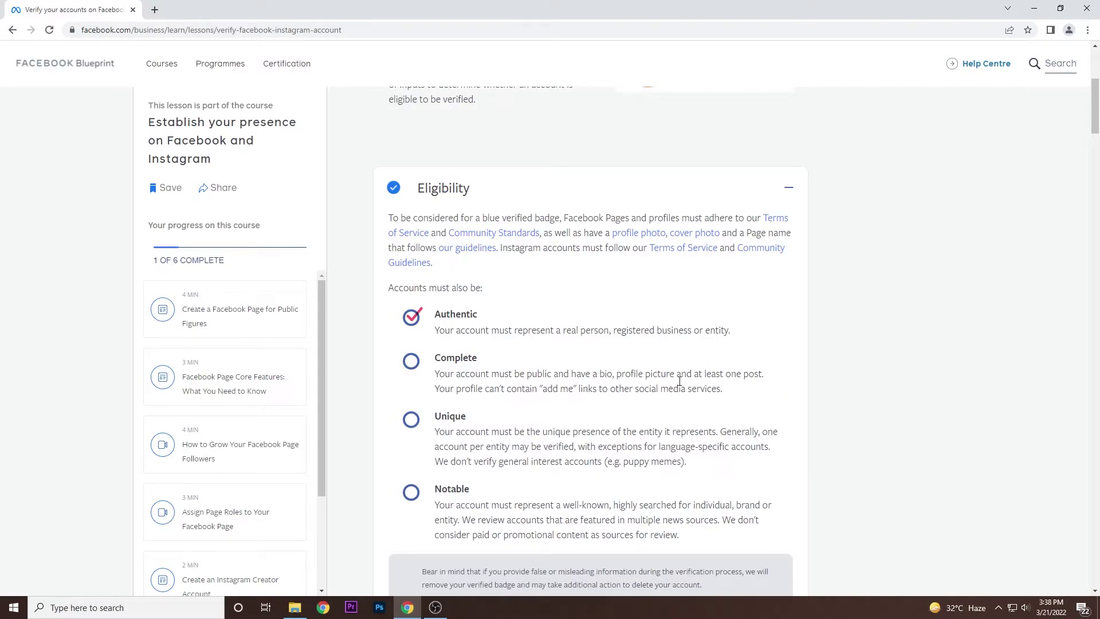
left_click(412, 361)
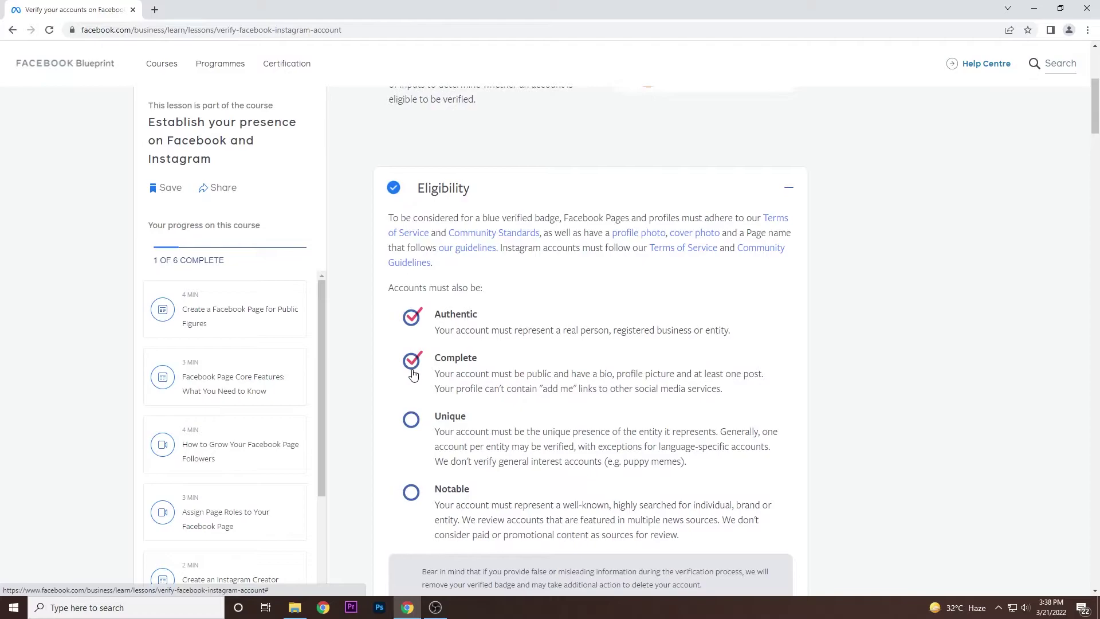
scroll(412, 373, "down", 1)
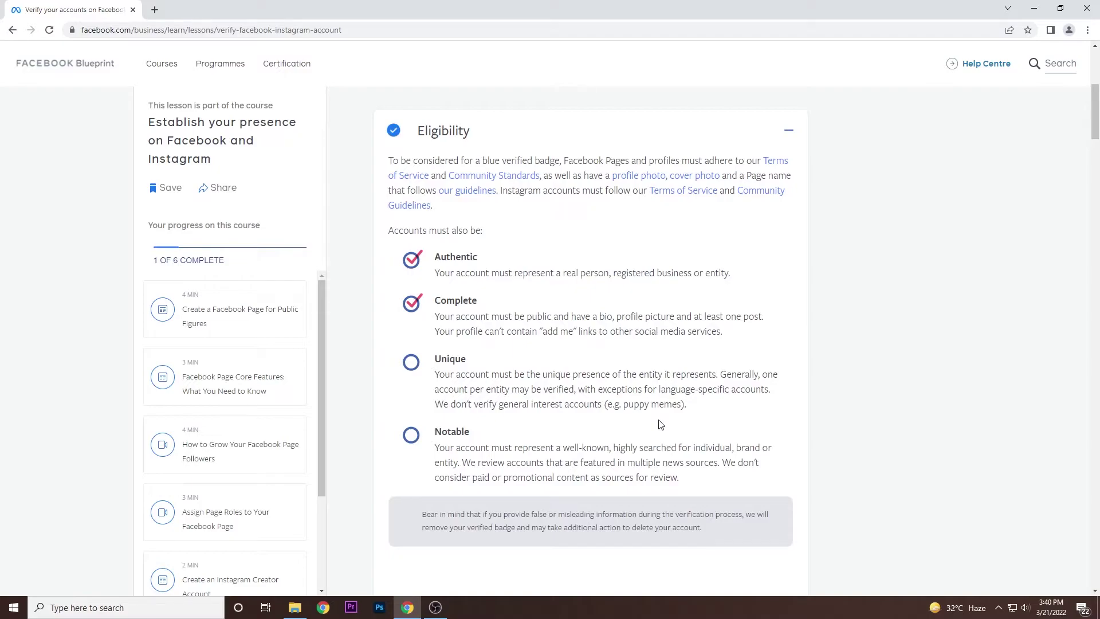
left_click(409, 372)
left_click(413, 442)
scroll(702, 446, "up", 1)
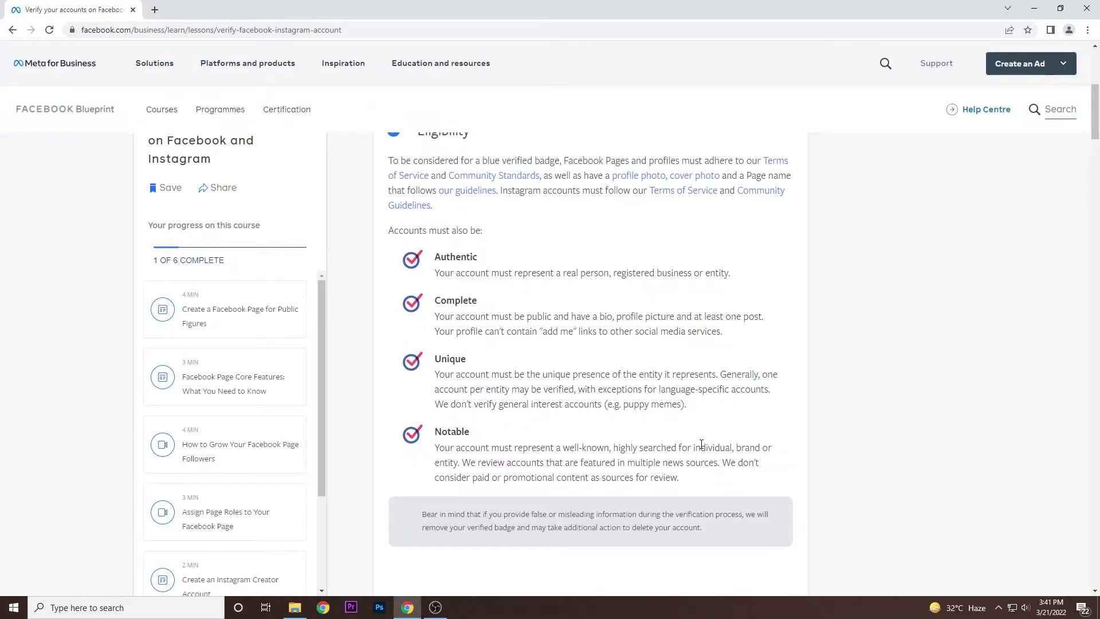
- Open the application form for a Facebook verification badge from the lesson and look through its fields
scroll(729, 410, "down", 10)
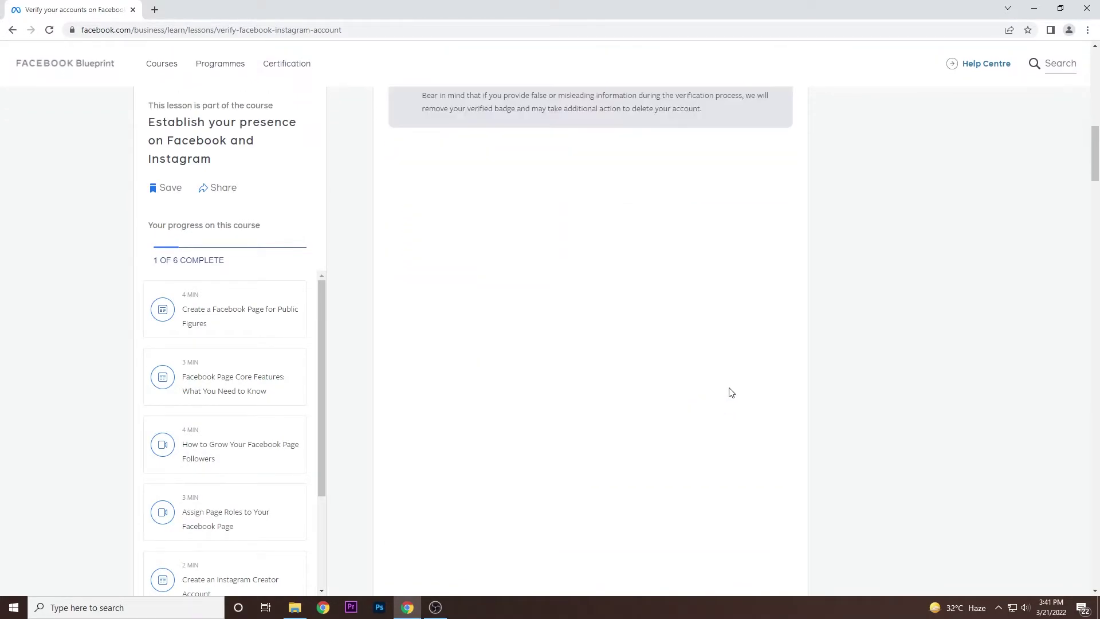
scroll(721, 351, "down", 3)
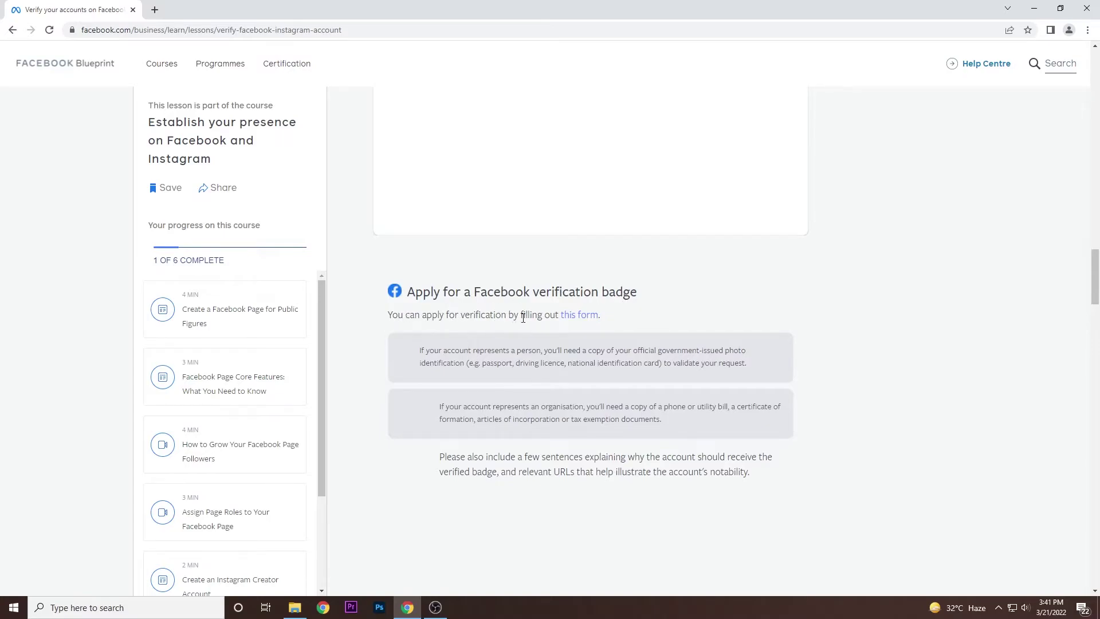
left_click(584, 319)
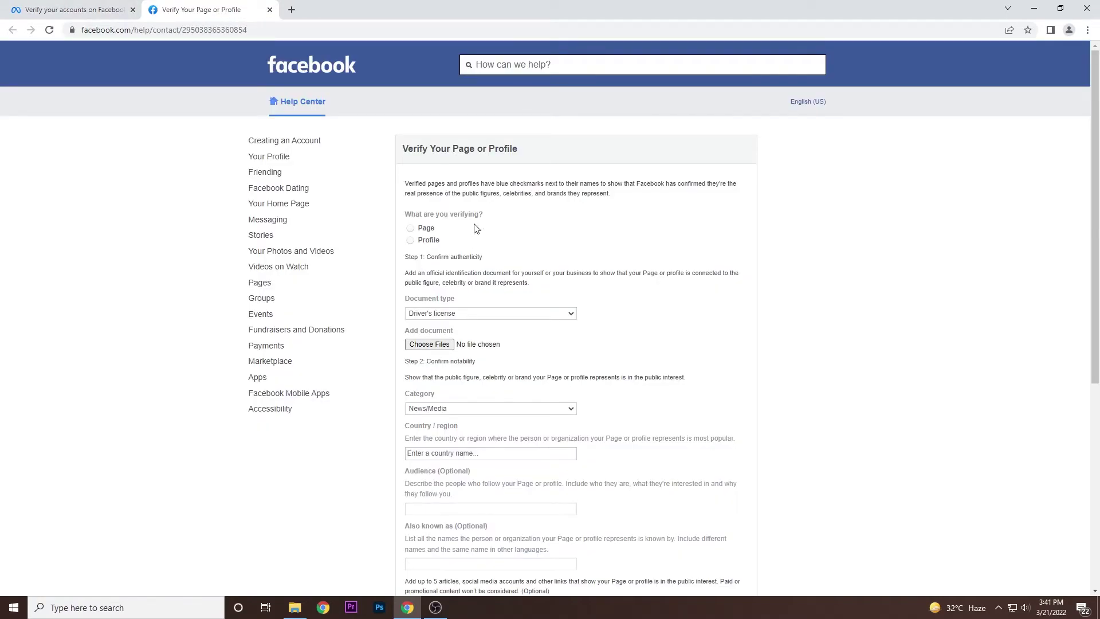
scroll(532, 351, "down", 5)
scroll(549, 364, "up", 5)
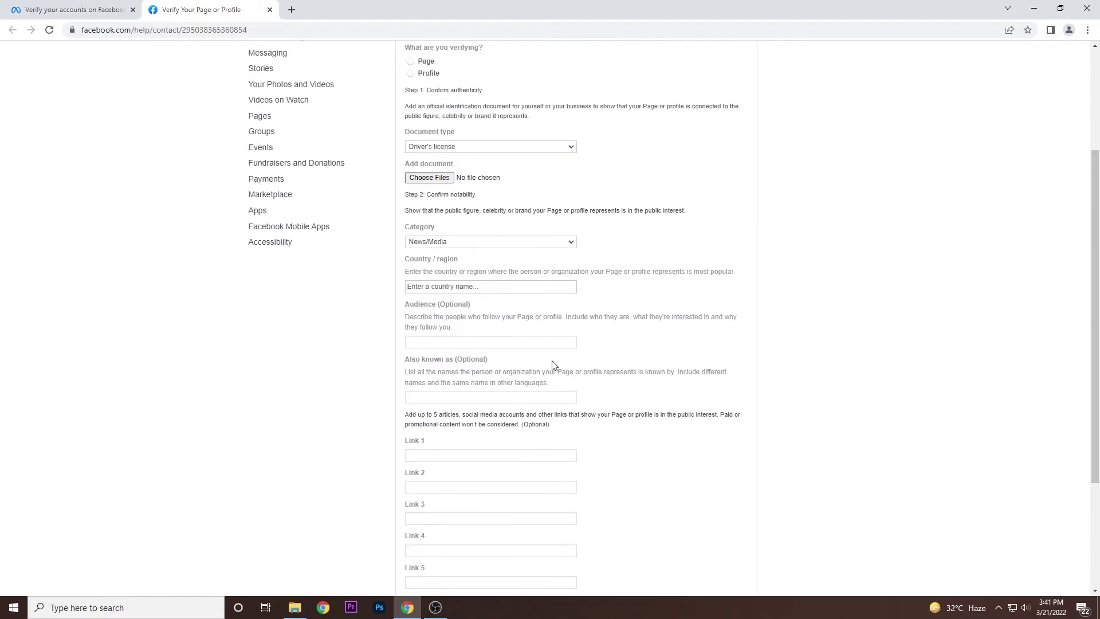
scroll(582, 359, "down", 5)
scroll(604, 355, "up", 5)
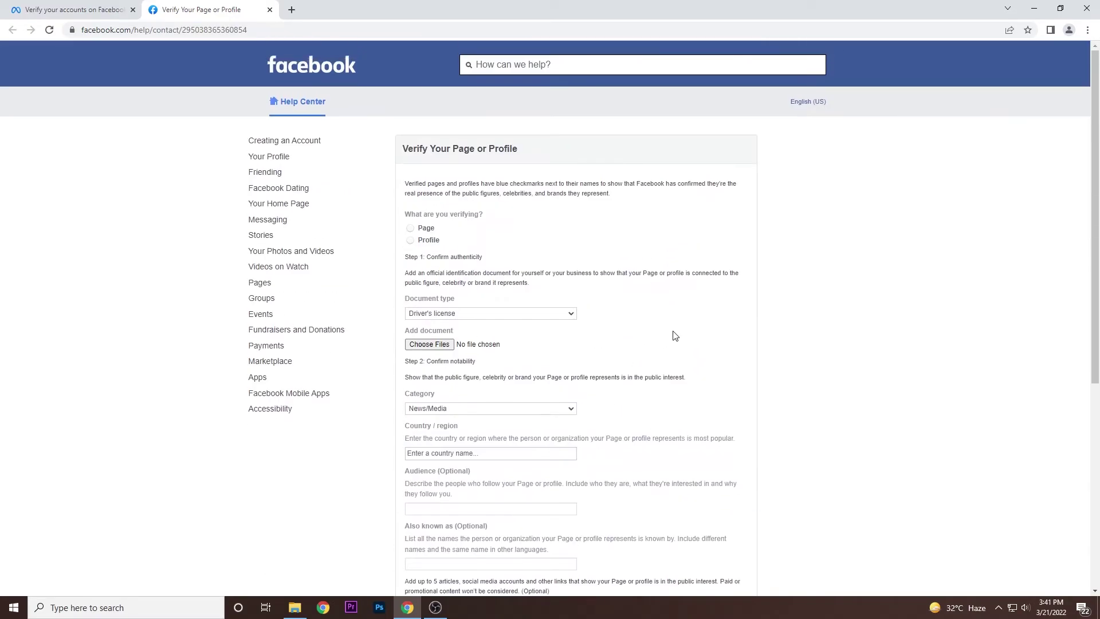
- Choose Page as what is being verified and select the account owner's page
left_click(410, 228)
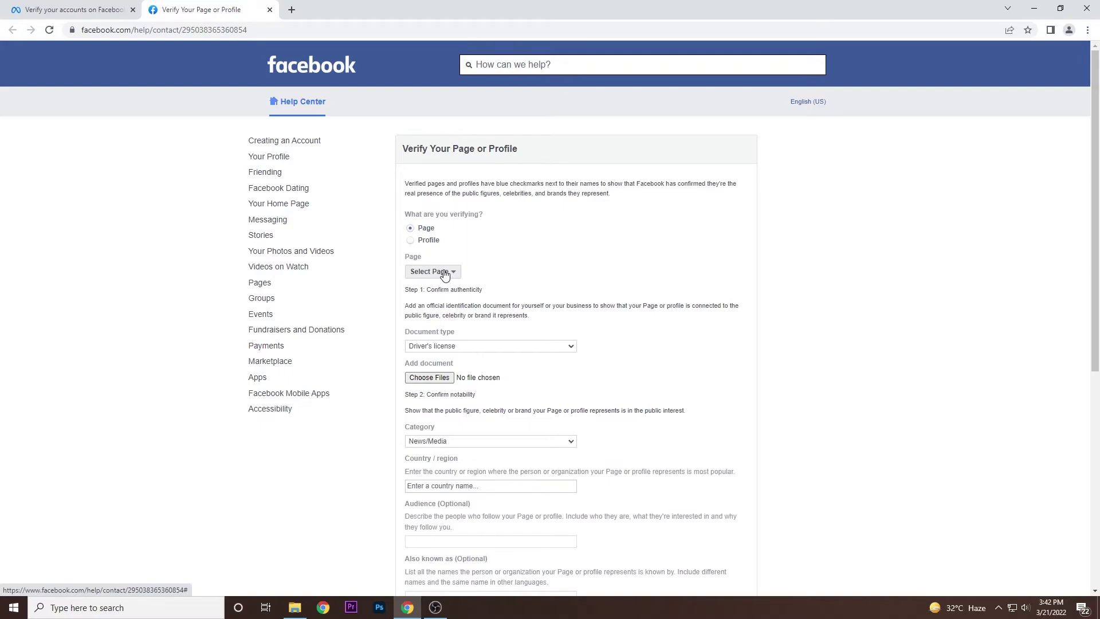
left_click(410, 240)
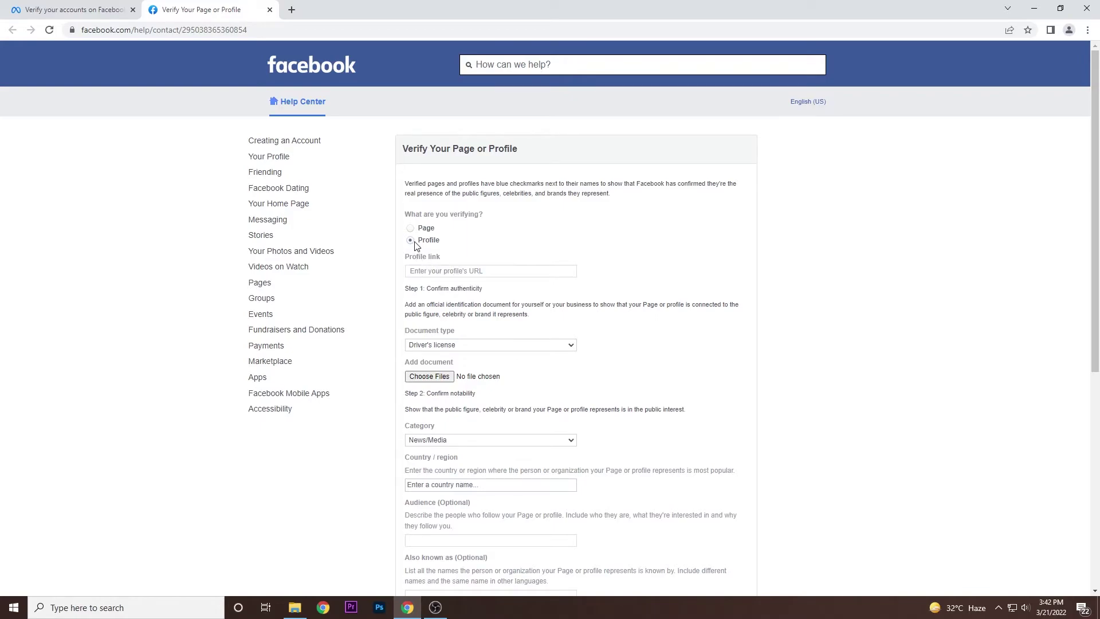
left_click(452, 270)
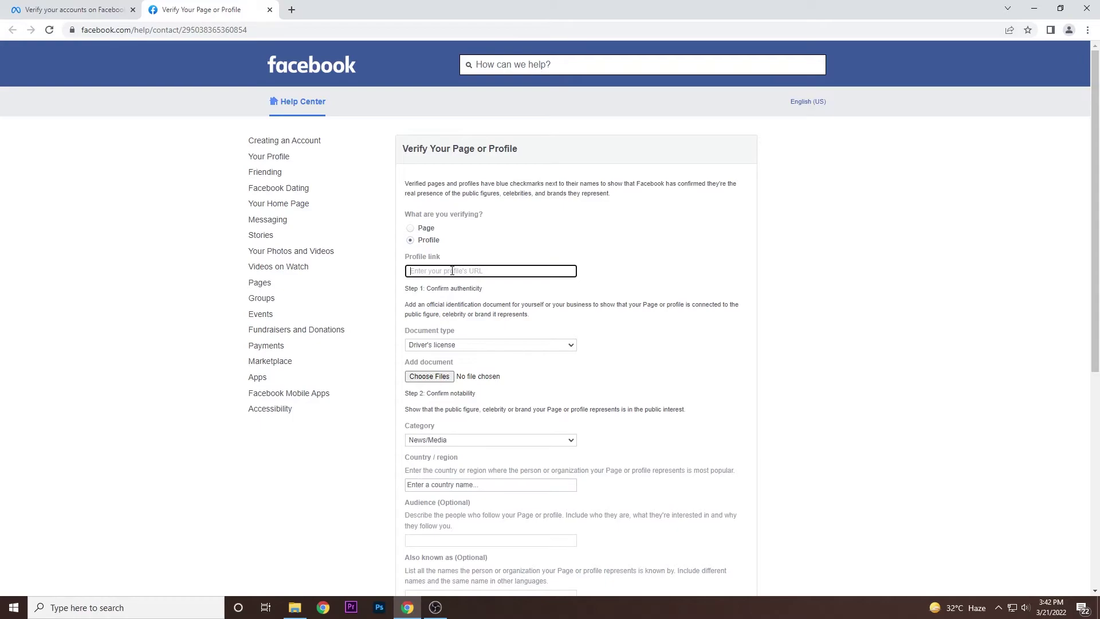
left_click(411, 229)
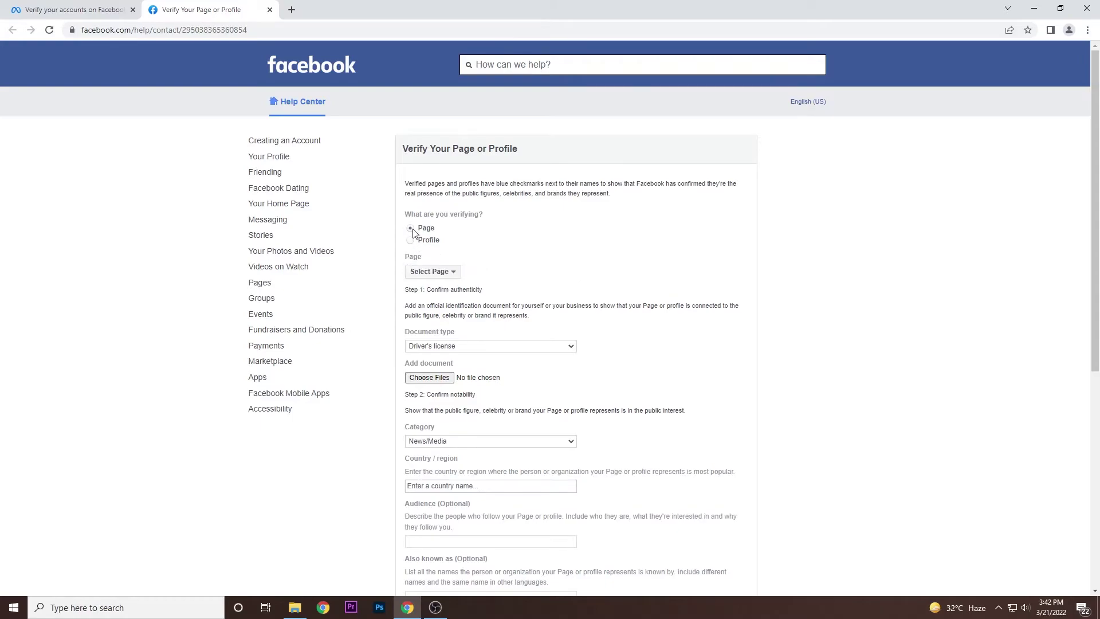
left_click(430, 274)
left_click(510, 270)
- Set the document type to National identification card and attach voter 1.jpg and voter 2.jpg
left_click(516, 346)
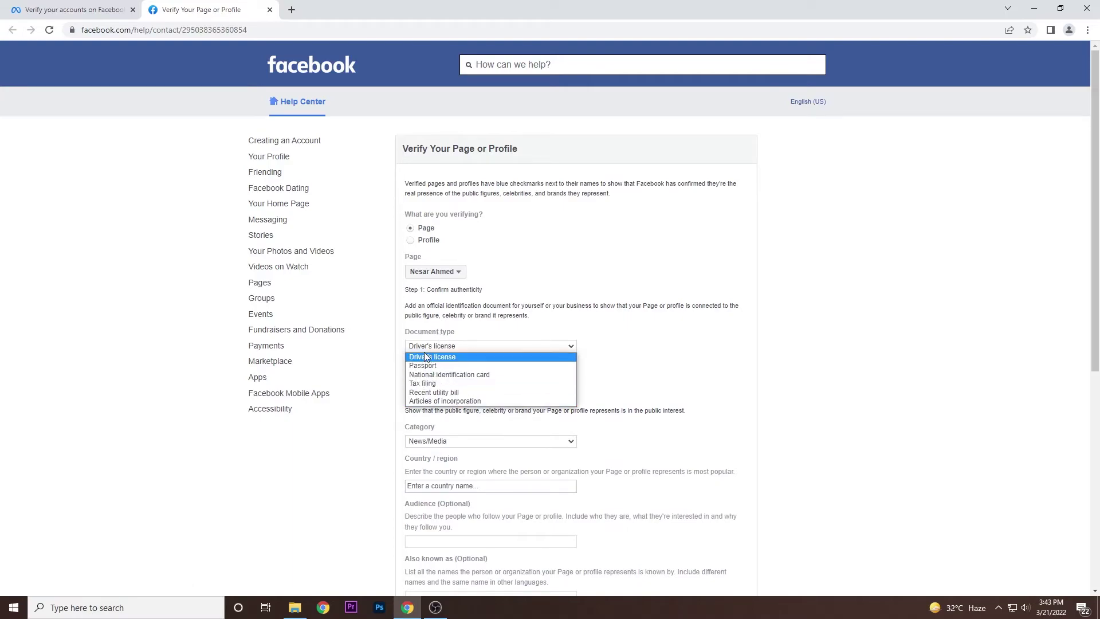
left_click(478, 375)
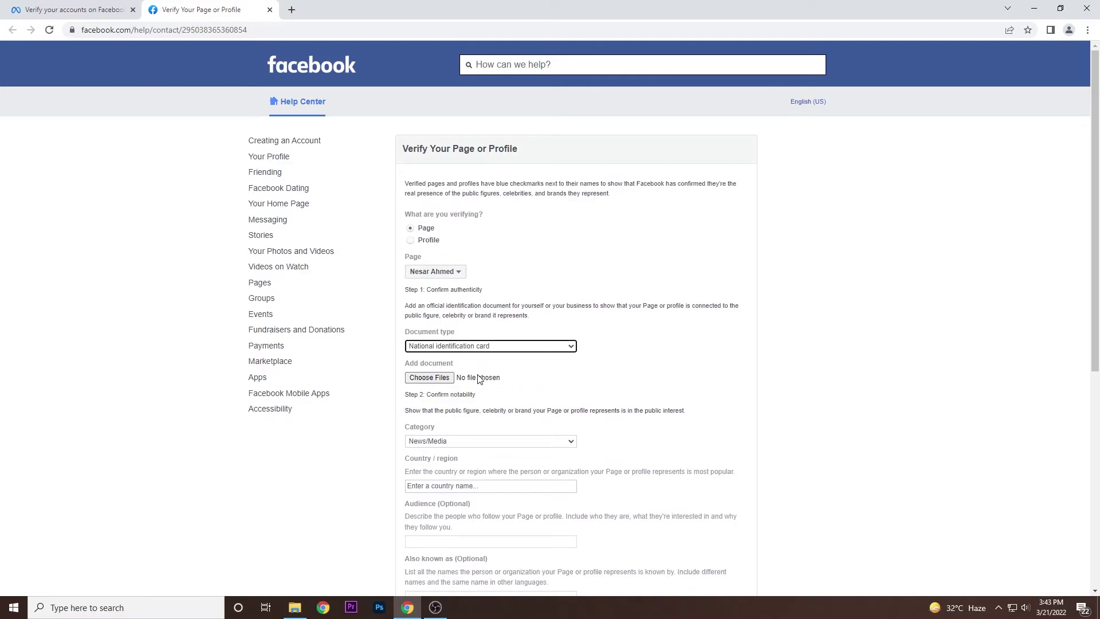
left_click(430, 380)
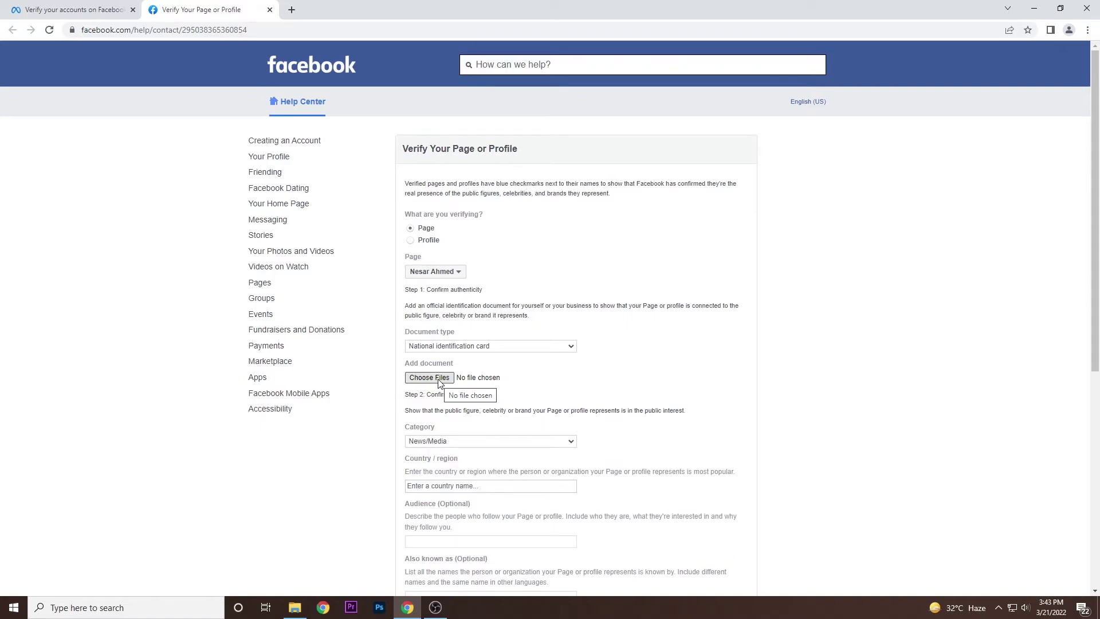
- Set the category to Entertainment and the country or region to Bangladesh
scroll(448, 303, "down", 2)
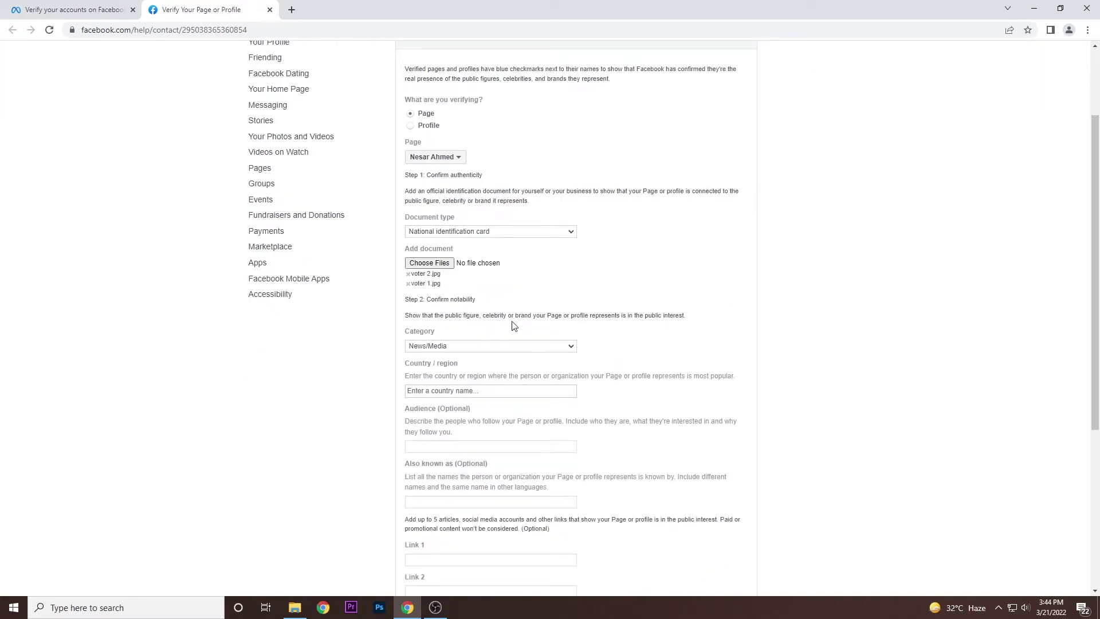
left_click(566, 347)
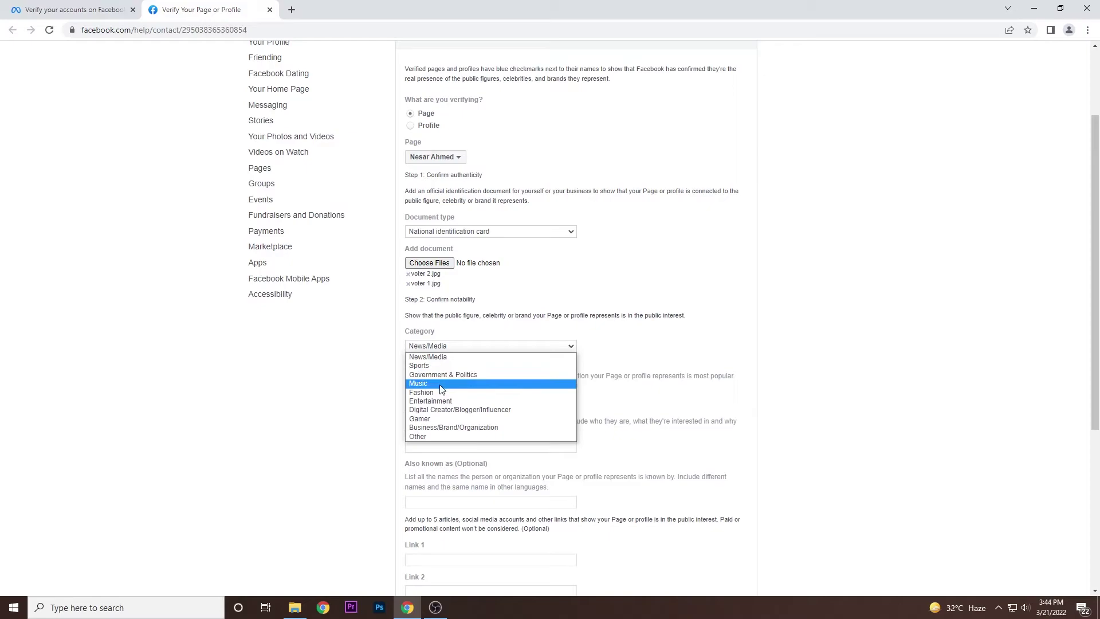
left_click(476, 401)
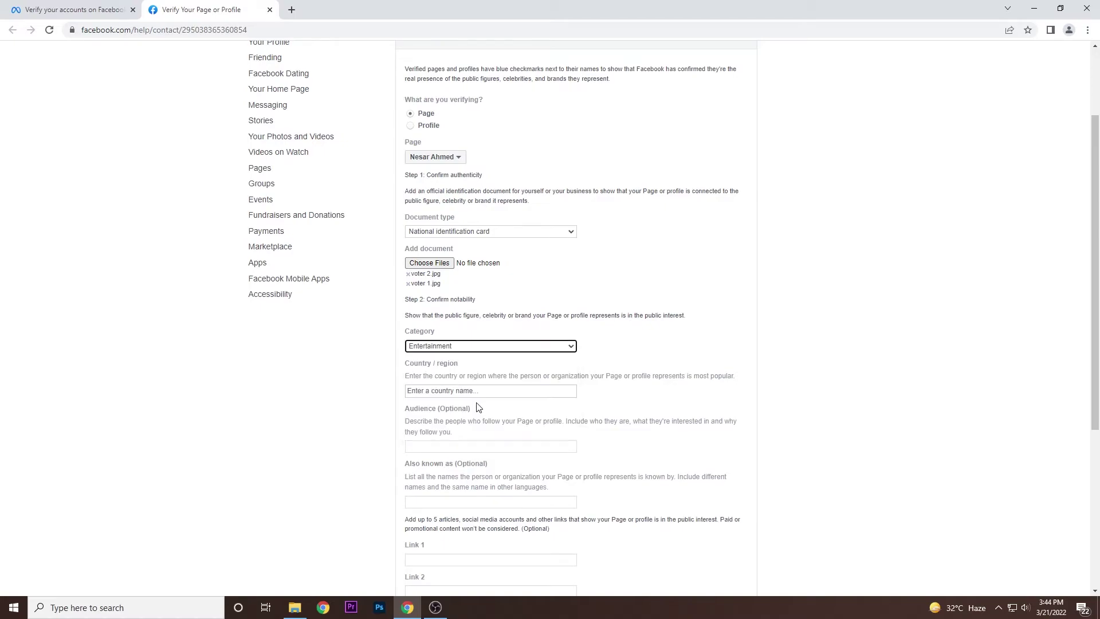
left_click(479, 390)
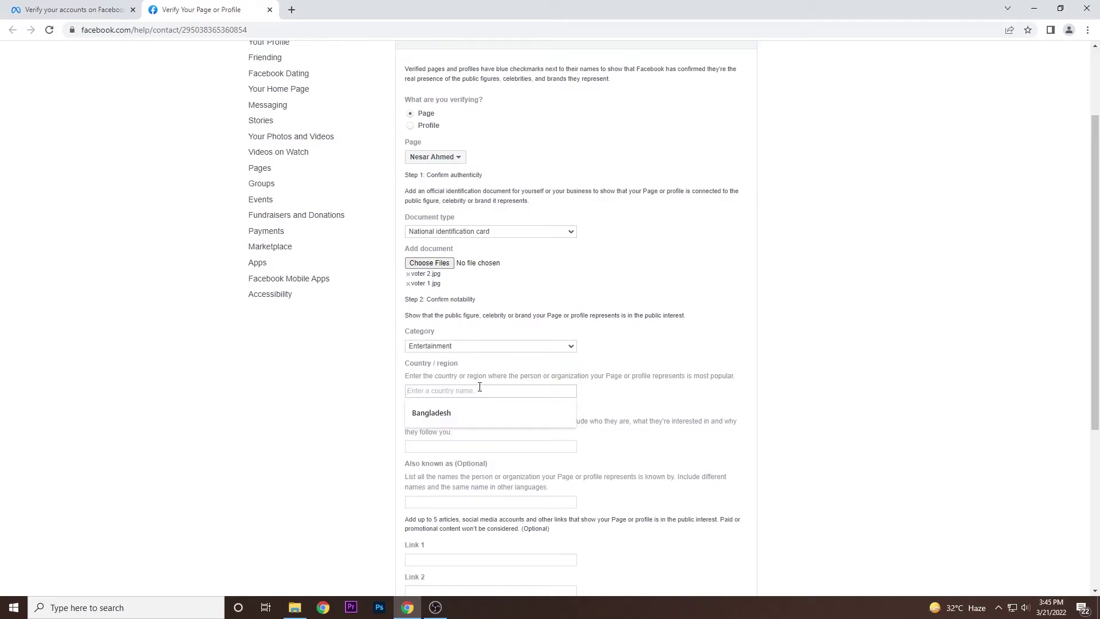
left_click(467, 414)
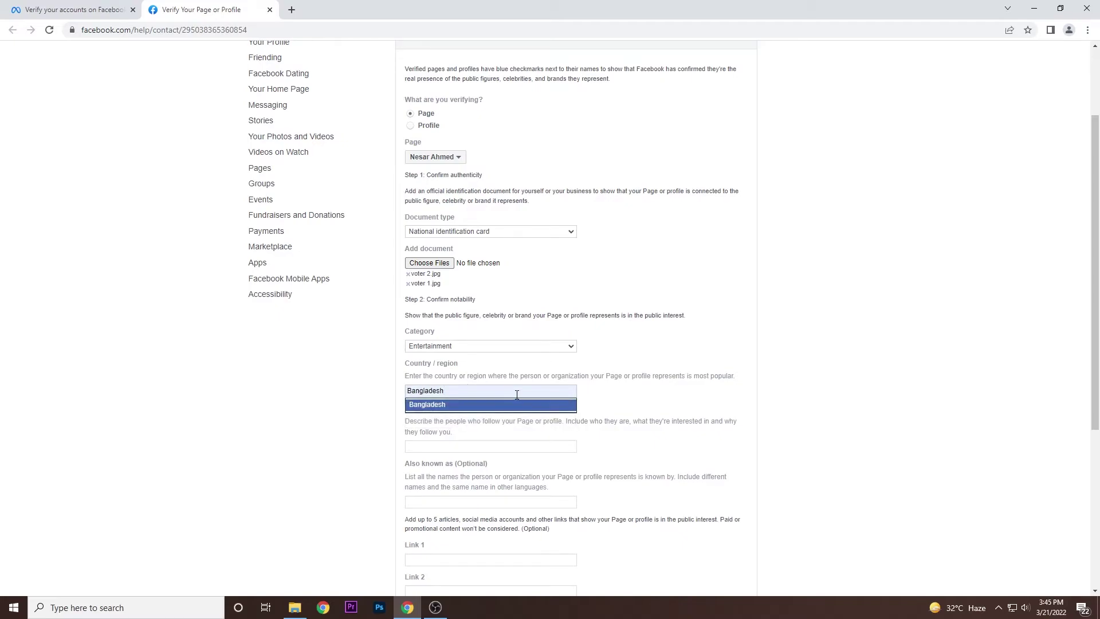
- Describe the audience as "I make entertaining videos and meme videos. So, Lots of people who love to watch funny video they follow my page."
scroll(516, 395, "down", 2)
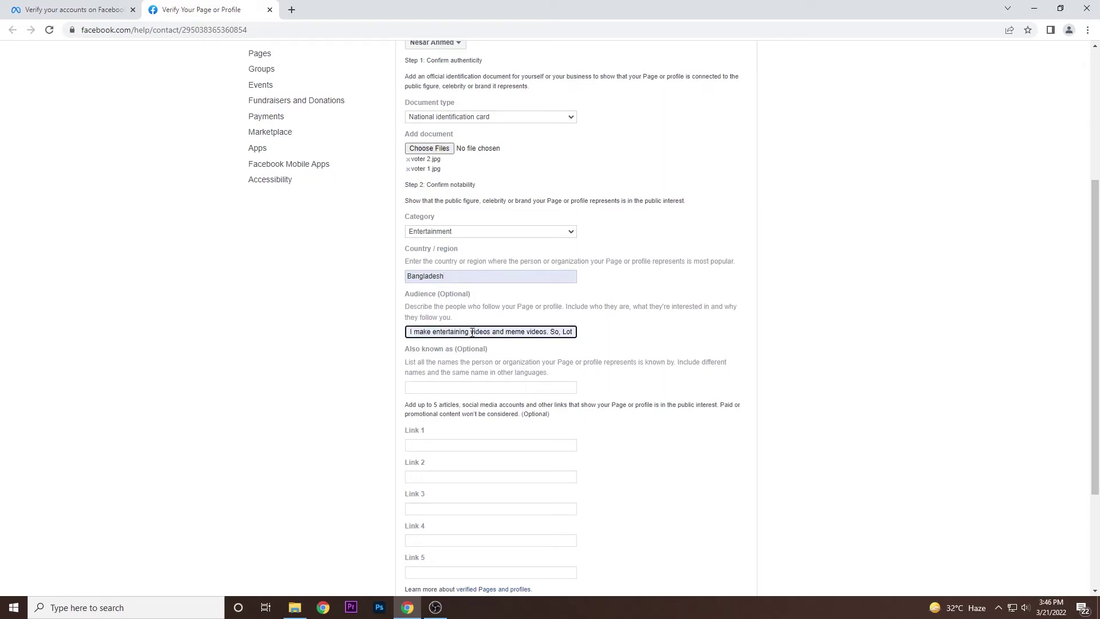
left_click(450, 331)
key("Right")
key("Right")
key("Right")
key("End")
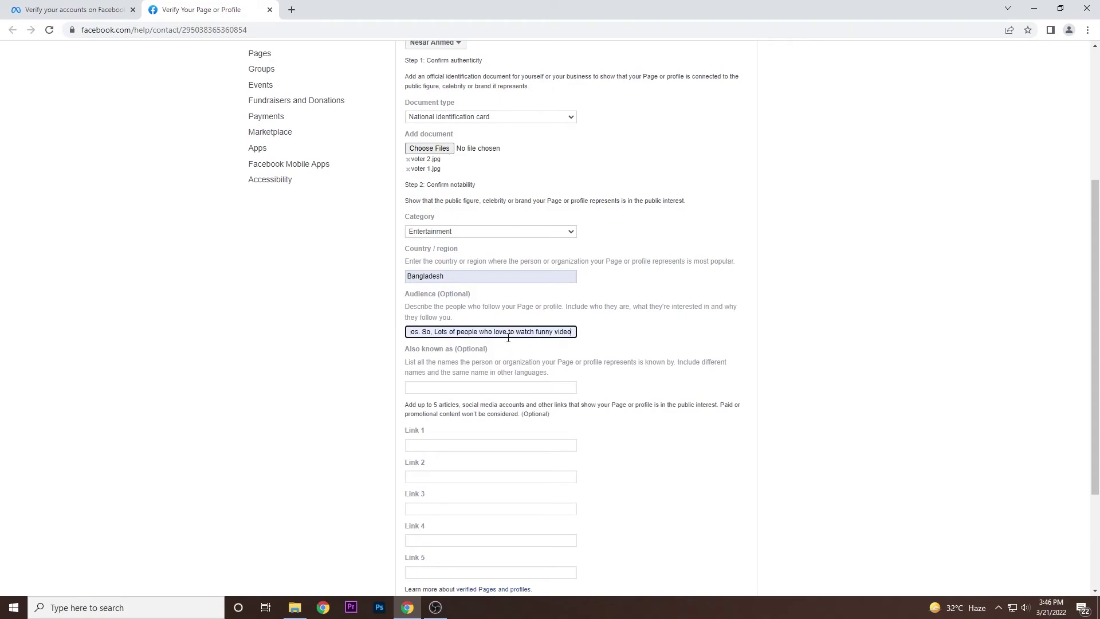
type("ollow")
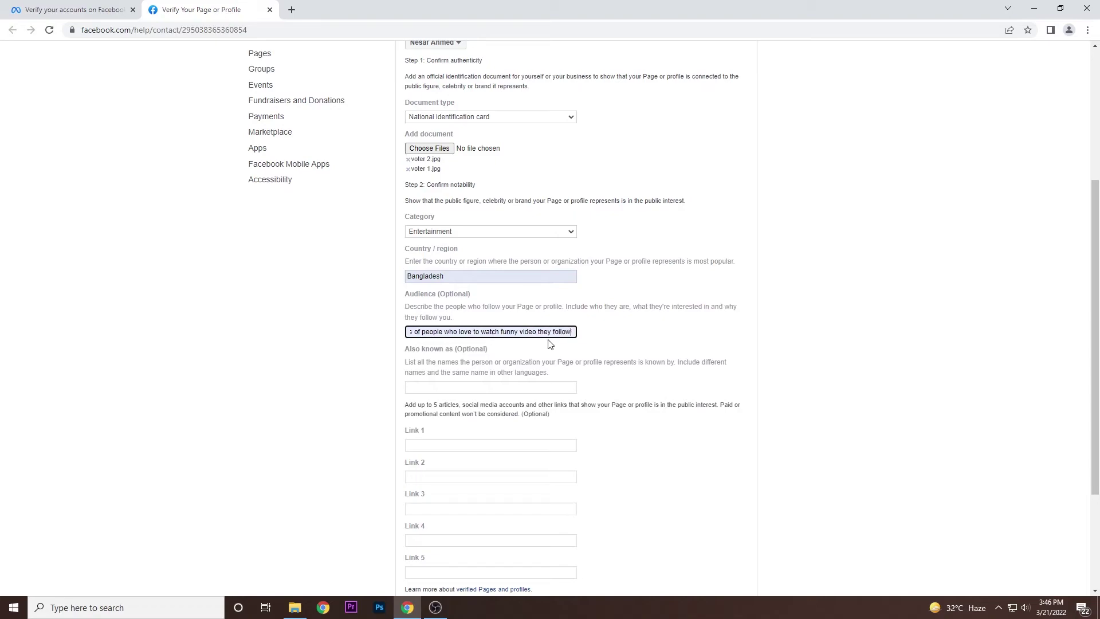
type(" my page.")
key("BackSpace")
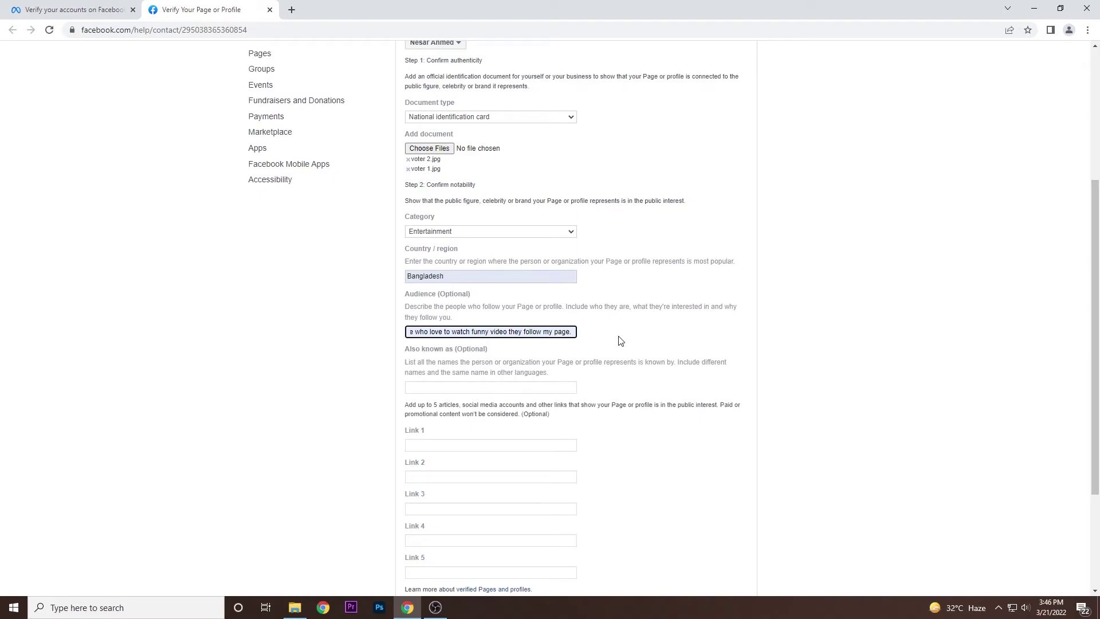
- Fill in the optional Also known as field with the page owner's name
left_click(474, 387)
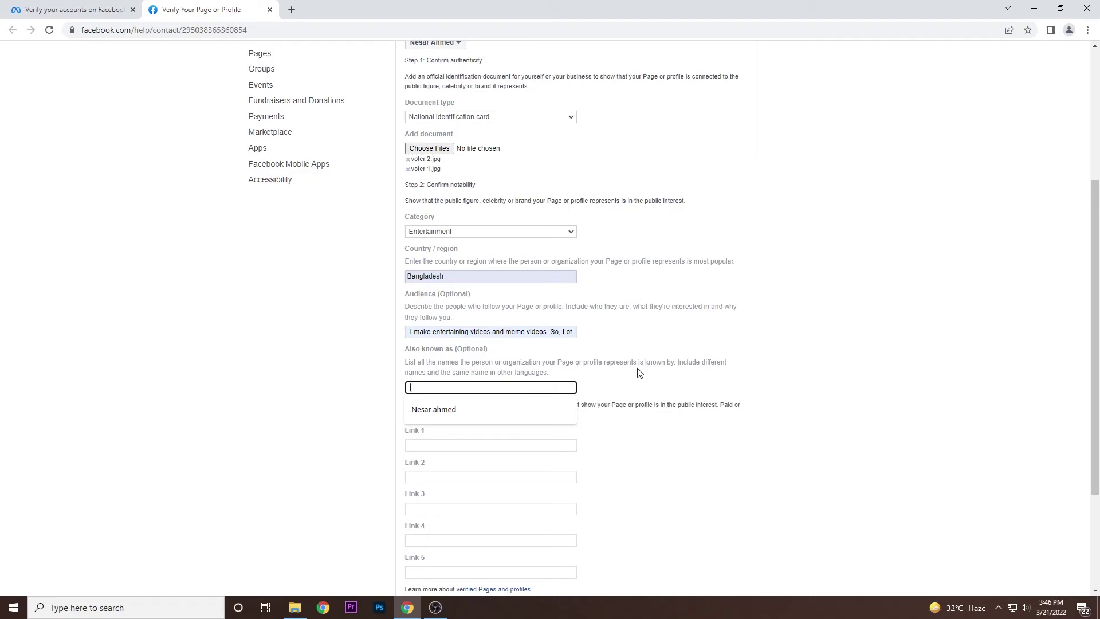
left_click(628, 389)
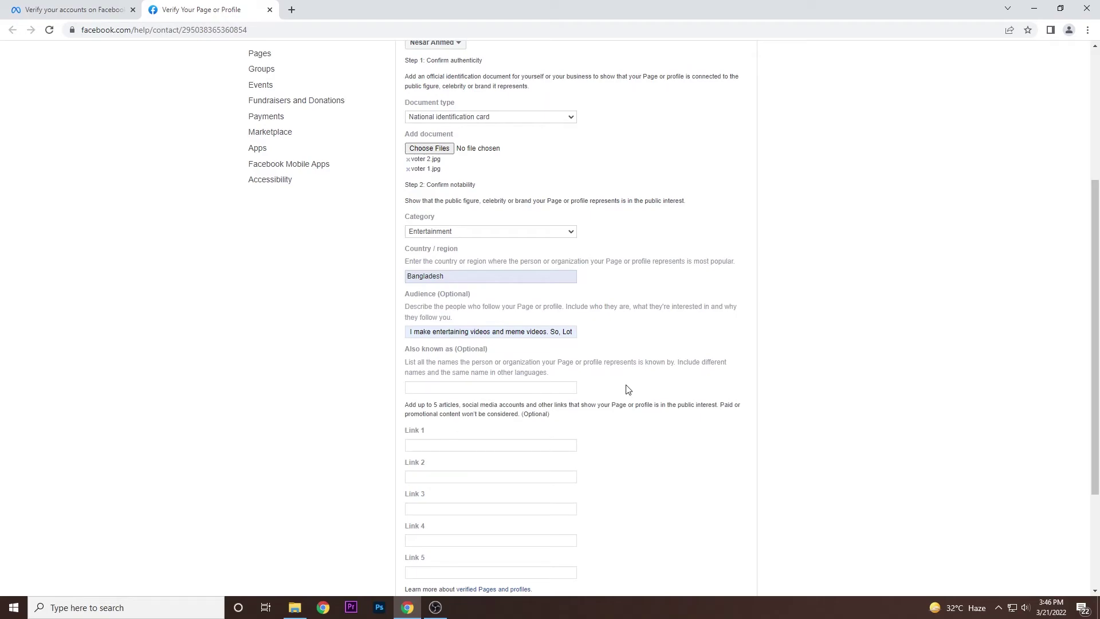
left_click(527, 387)
left_click(469, 407)
- Review the whole verification form, from the page selection and documents down to the five optional link fields
scroll(696, 317, "down", 3)
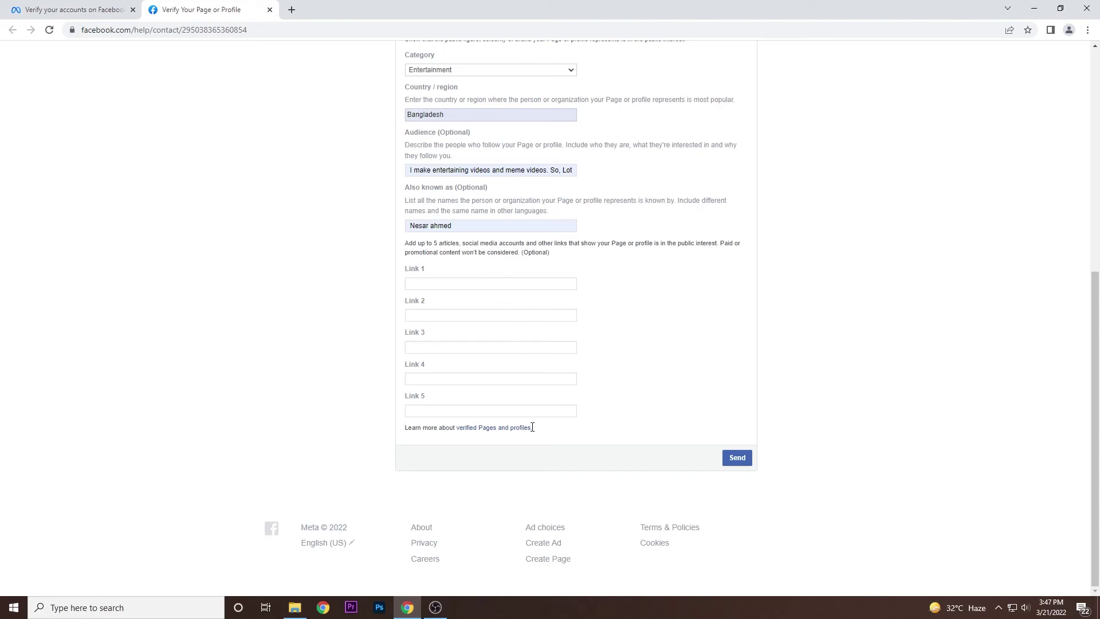
scroll(605, 403, "up", 1)
scroll(605, 403, "up", 5)
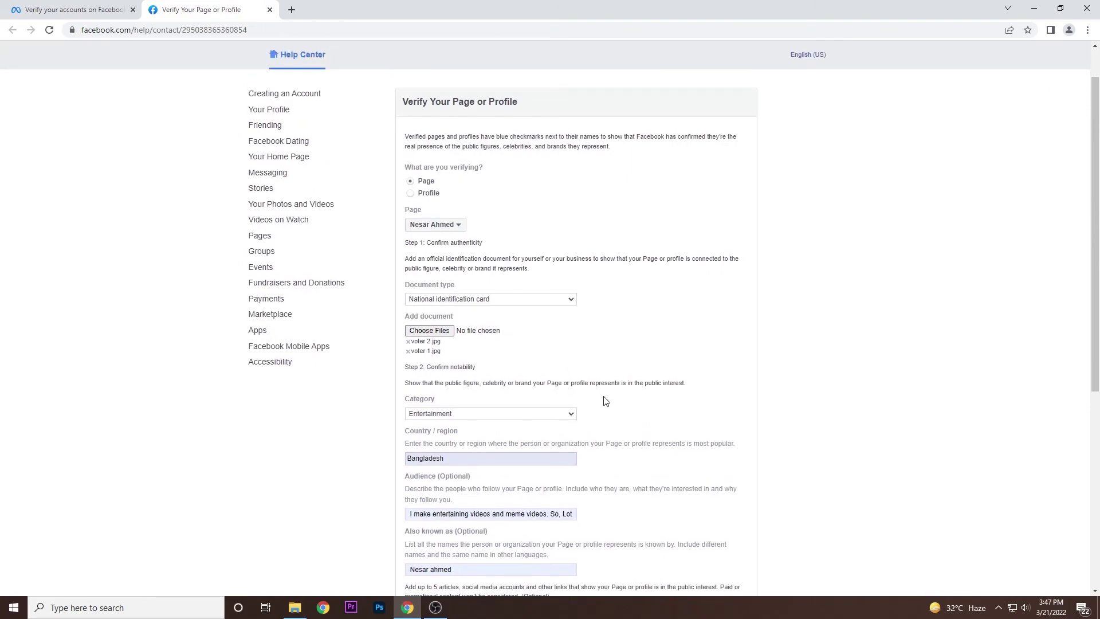
scroll(605, 403, "down", 5)
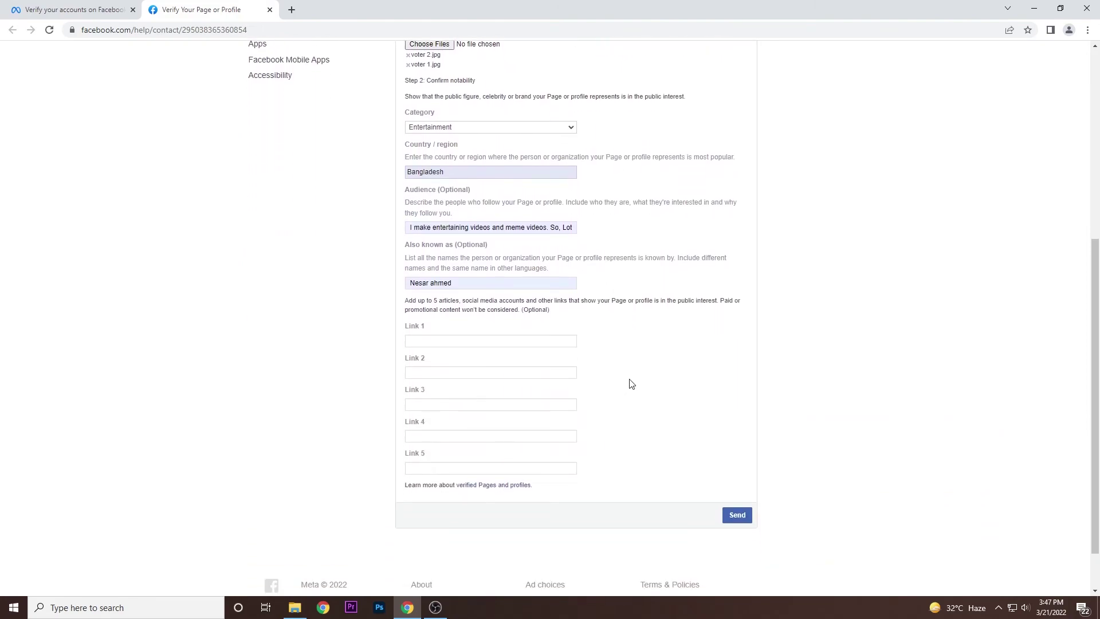
scroll(631, 383, "down", 1)
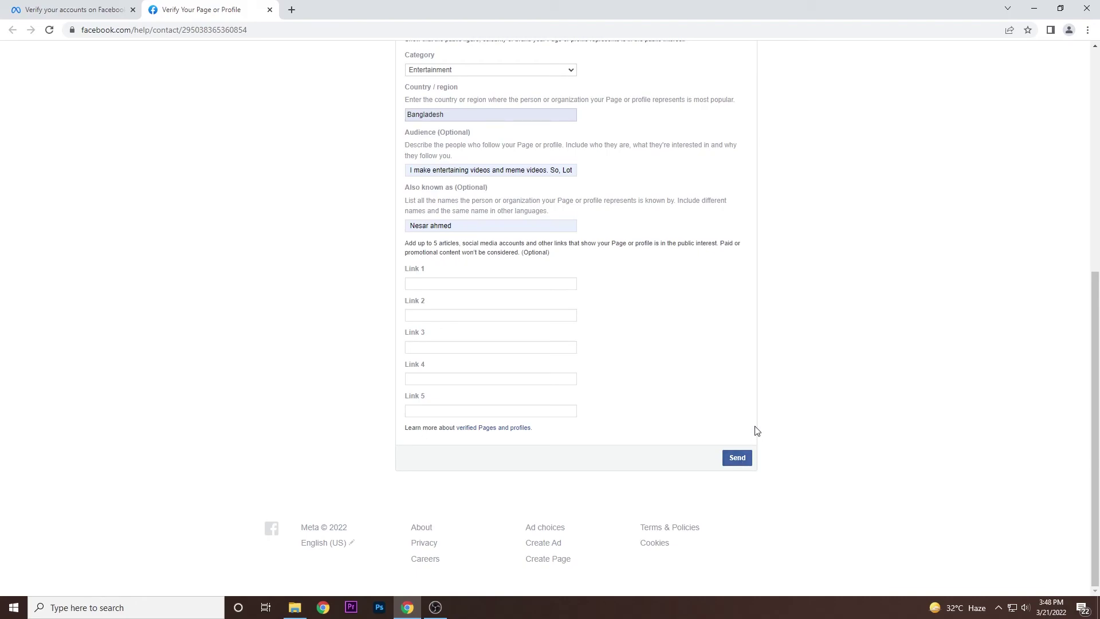
scroll(754, 429, "up", 4)
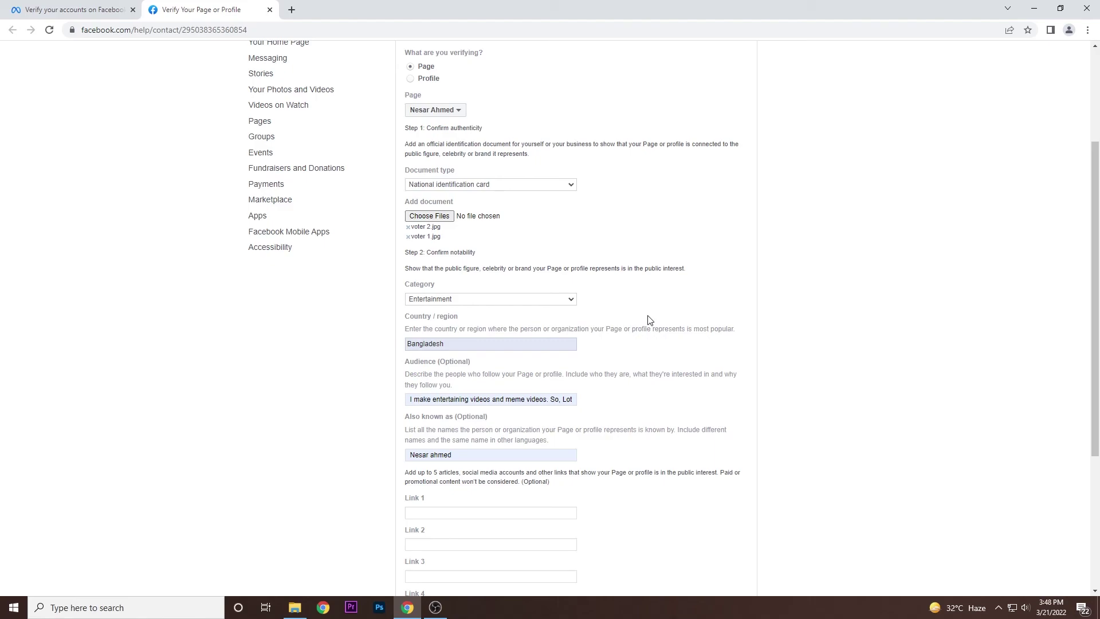
scroll(653, 319, "up", 3)
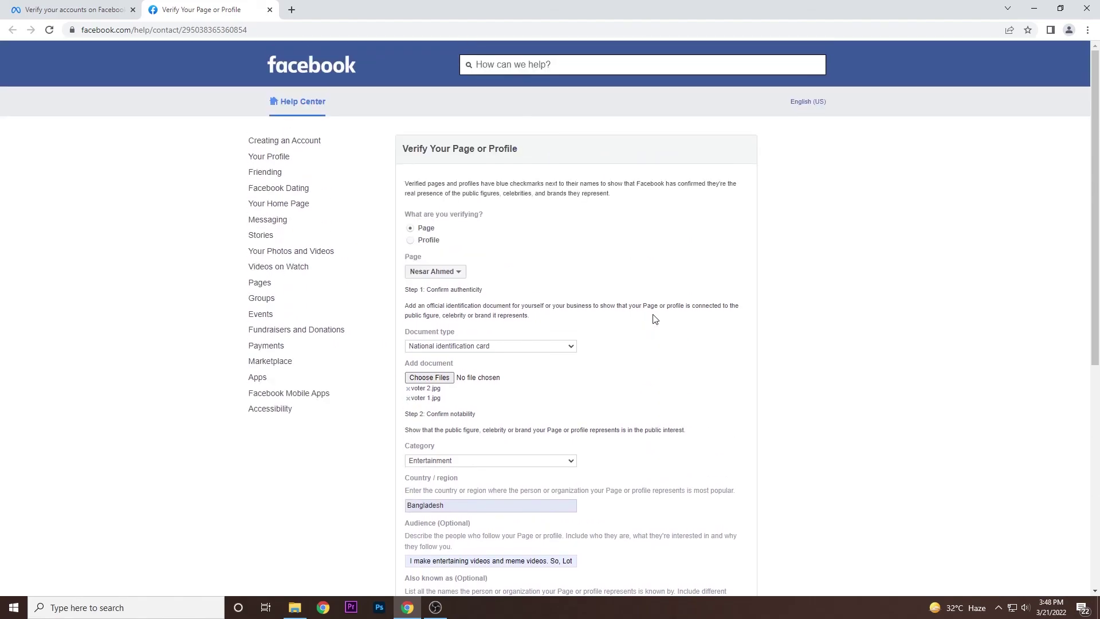
scroll(654, 319, "down", 7)
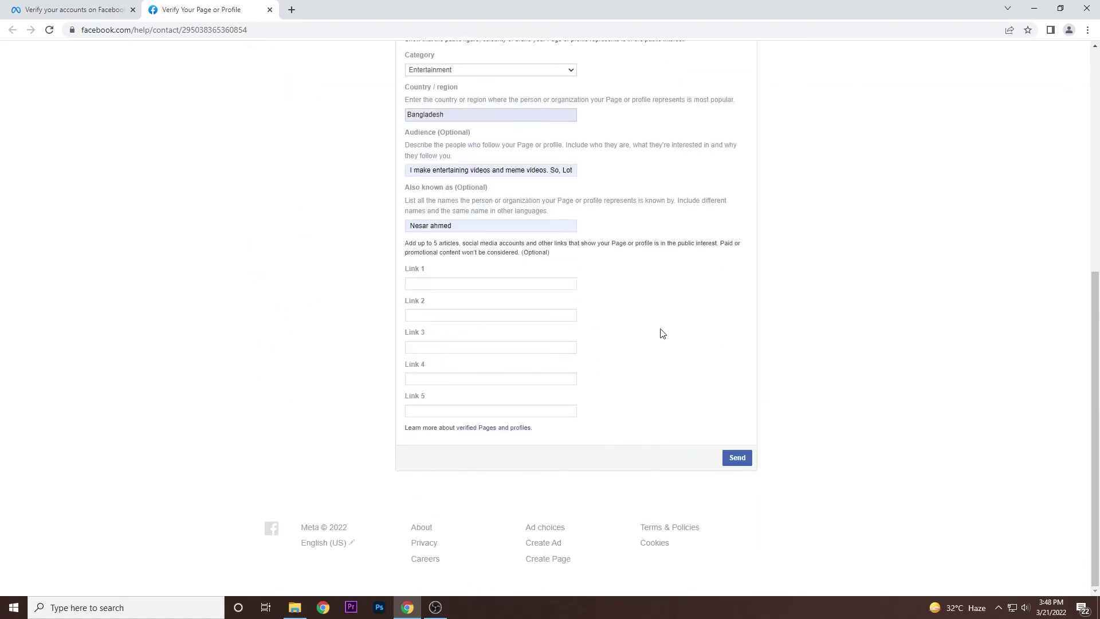